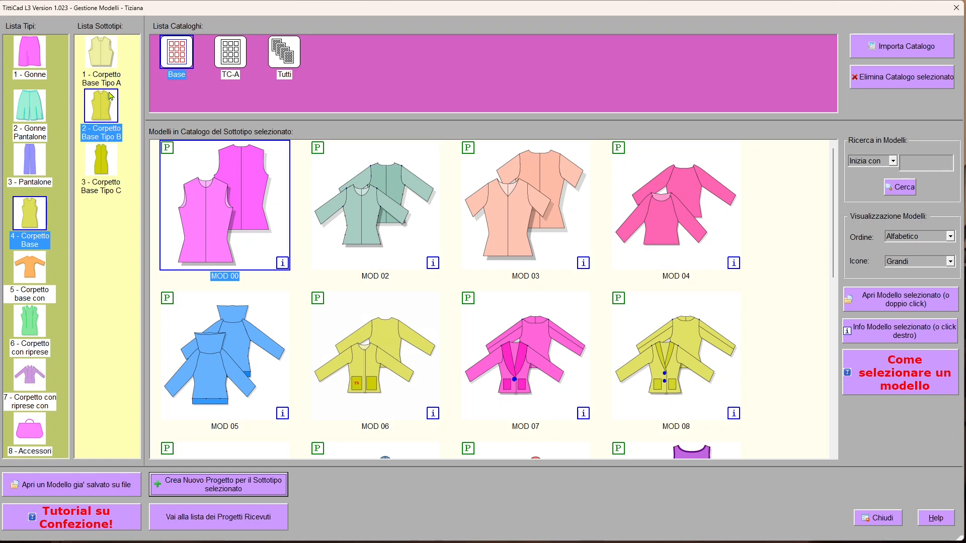
Create a new project for the Corpetto Base Tipo B subtype using the guided creation
{"action": "left_click", "coordinate": [106, 116]}
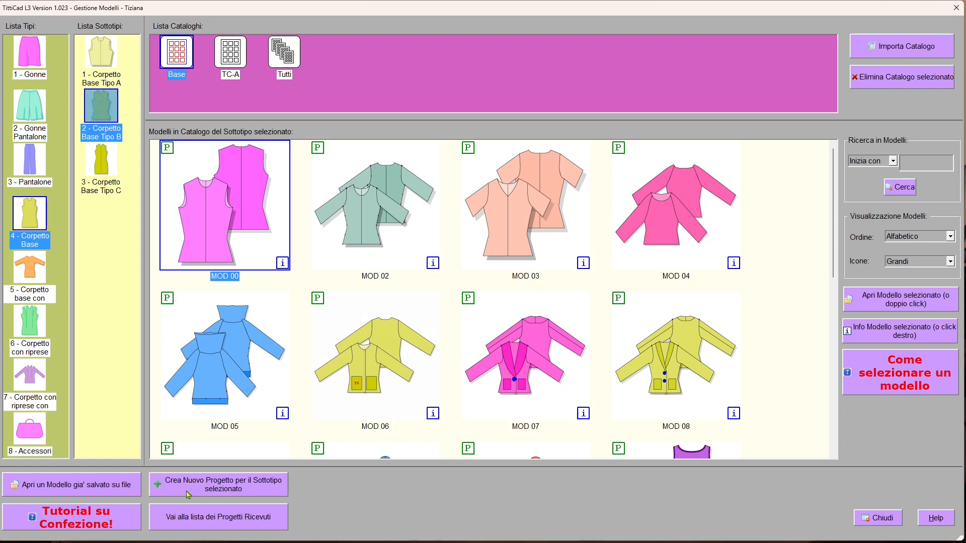
{"action": "left_click", "coordinate": [244, 488]}
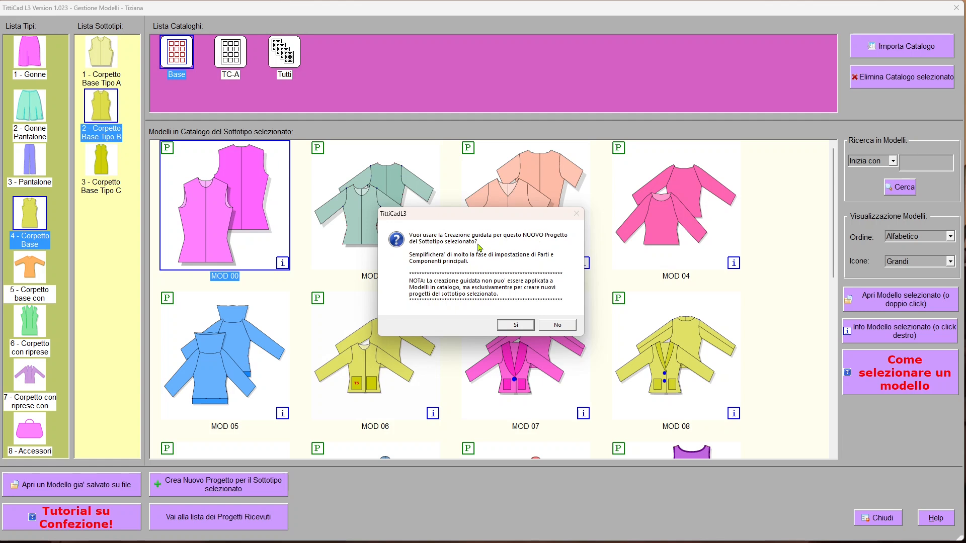
{"action": "left_click", "coordinate": [522, 327]}
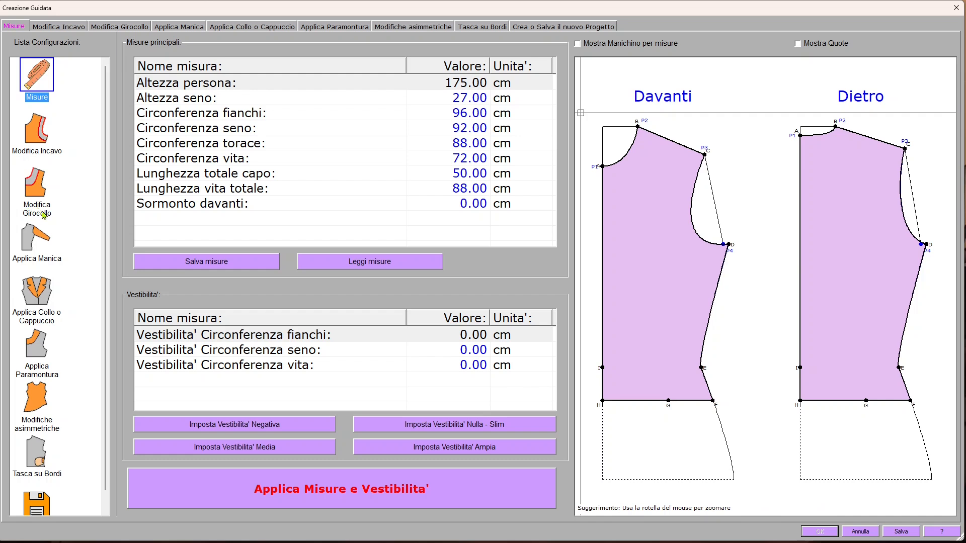
In the neckline (Modifica Girocollo) configuration, set the shoulder shortening to 5 cm and apply it
{"action": "left_click", "coordinate": [35, 190]}
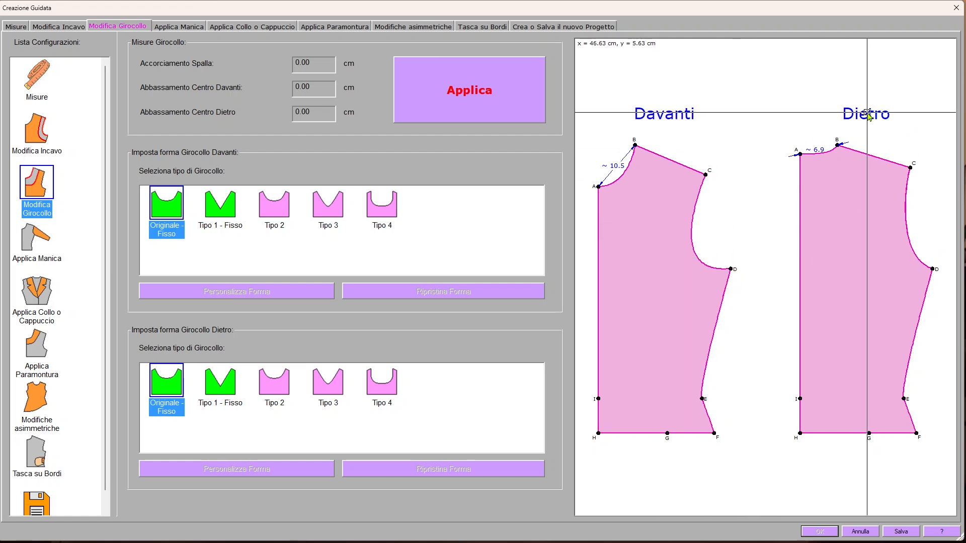
{"action": "scroll", "coordinate": [869, 114], "scroll_direction": "up", "scroll_amount": 5}
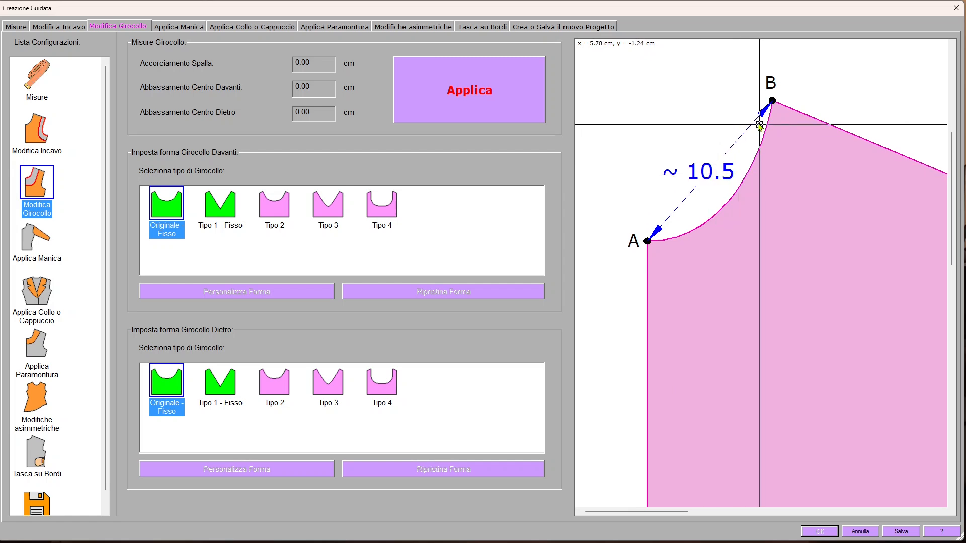
{"action": "scroll", "coordinate": [754, 217], "scroll_direction": "down", "scroll_amount": 5}
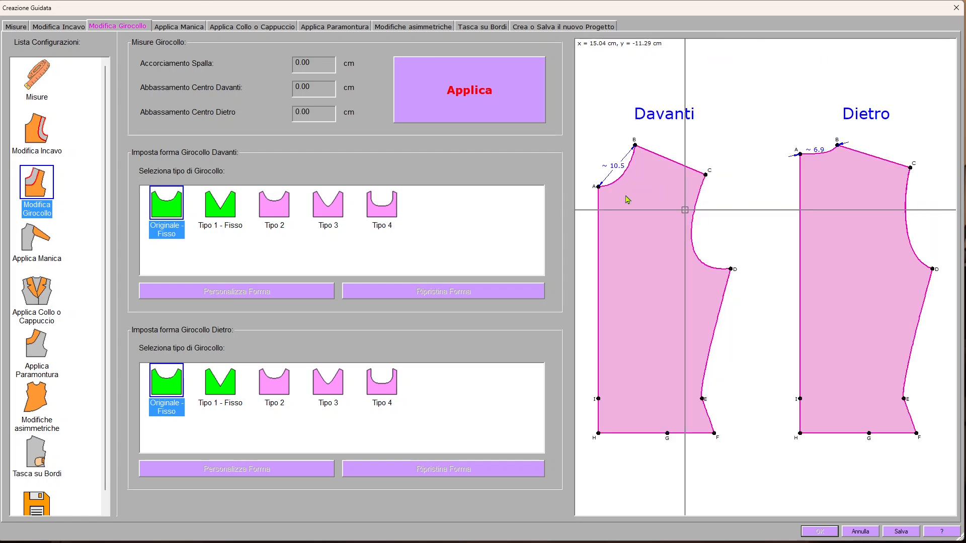
{"action": "scroll", "coordinate": [832, 146], "scroll_direction": "up", "scroll_amount": 5}
{"action": "scroll", "coordinate": [829, 153], "scroll_direction": "up", "scroll_amount": 2}
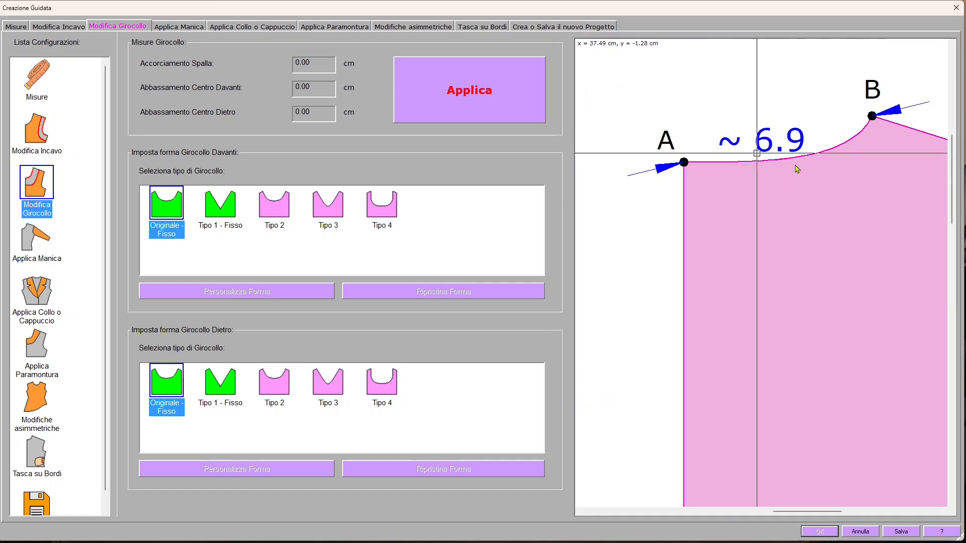
{"action": "scroll", "coordinate": [744, 253], "scroll_direction": "down", "scroll_amount": 5}
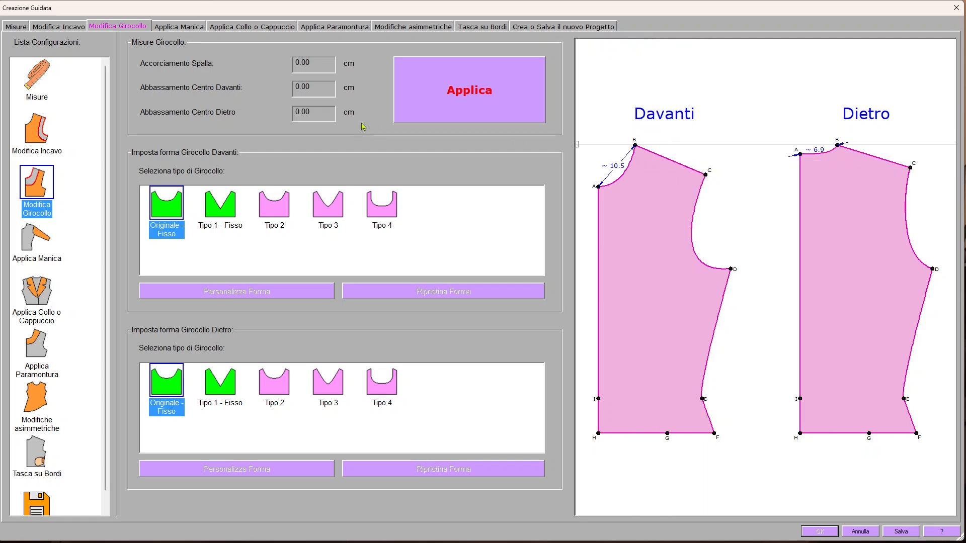
{"action": "left_click", "coordinate": [316, 65]}
{"action": "type", "text": "5"}
{"action": "left_click", "coordinate": [459, 95]}
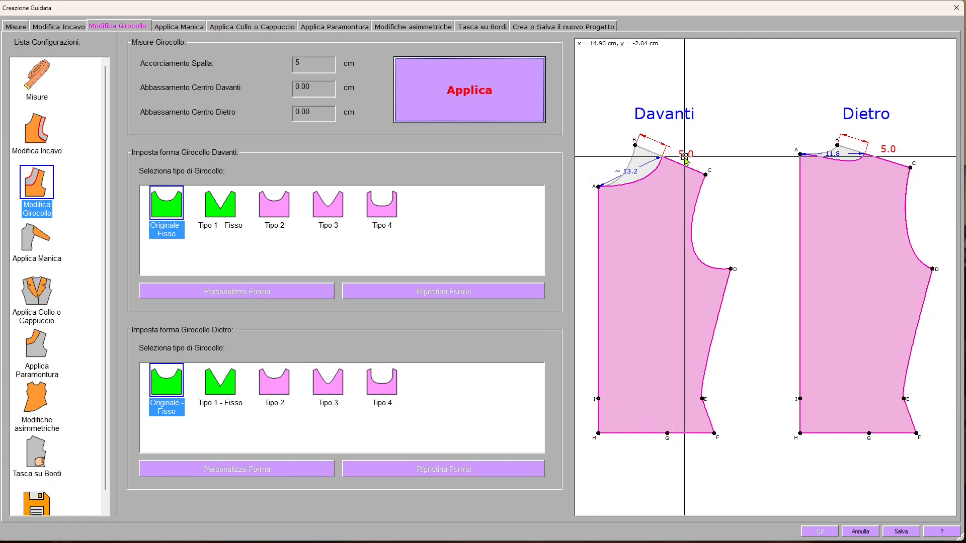
{"action": "scroll", "coordinate": [648, 140], "scroll_direction": "up", "scroll_amount": 5}
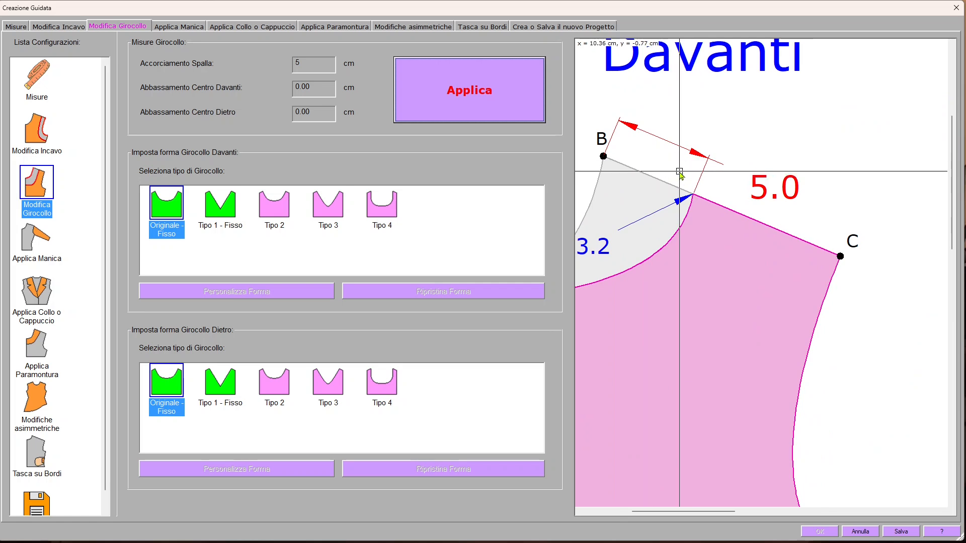
{"action": "scroll", "coordinate": [684, 174], "scroll_direction": "down", "scroll_amount": 3}
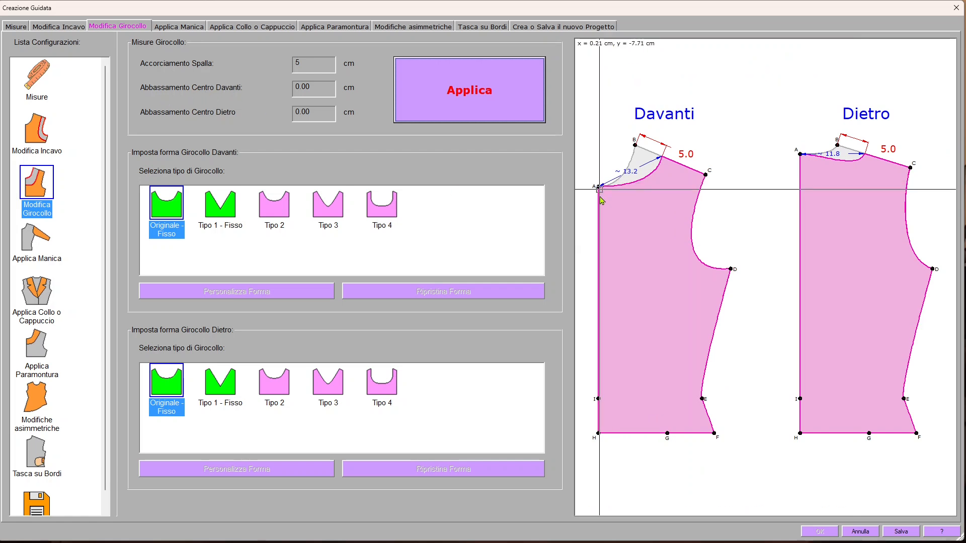
Apply a neckline lowering of 12 cm at the centre front and 4 cm at the centre back
{"action": "left_click", "coordinate": [323, 89]}
{"action": "type", "text": "12"}
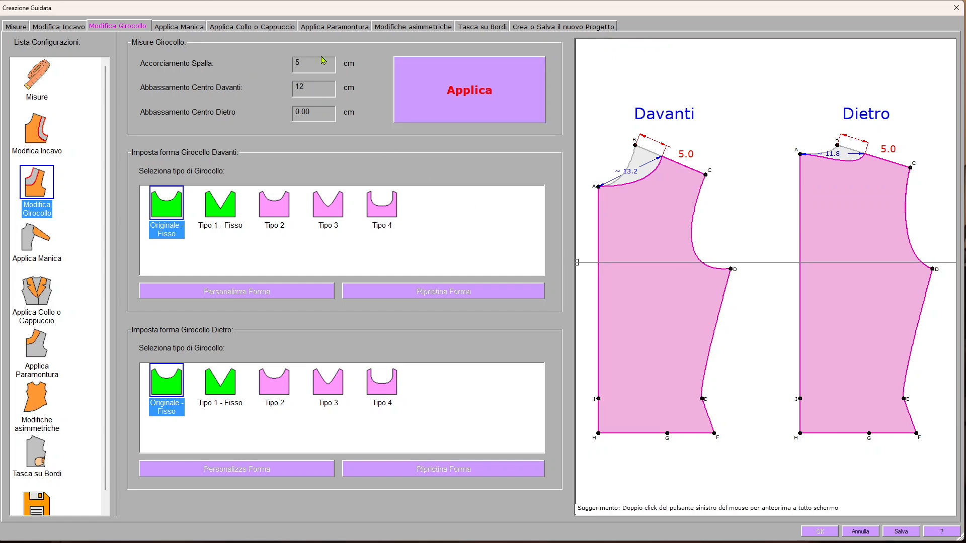
{"action": "left_click", "coordinate": [462, 97]}
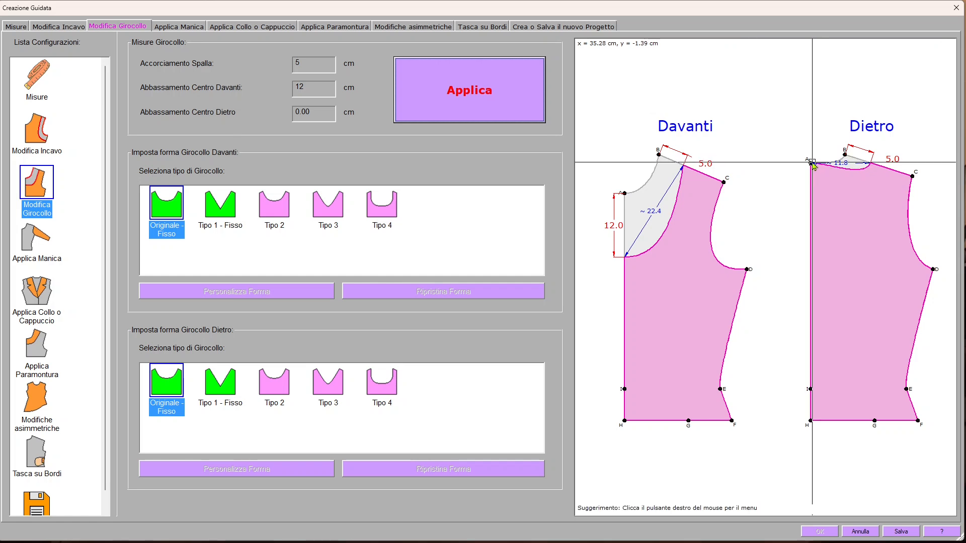
{"action": "left_click", "coordinate": [328, 112]}
{"action": "type", "text": "4"}
{"action": "left_click", "coordinate": [475, 105]}
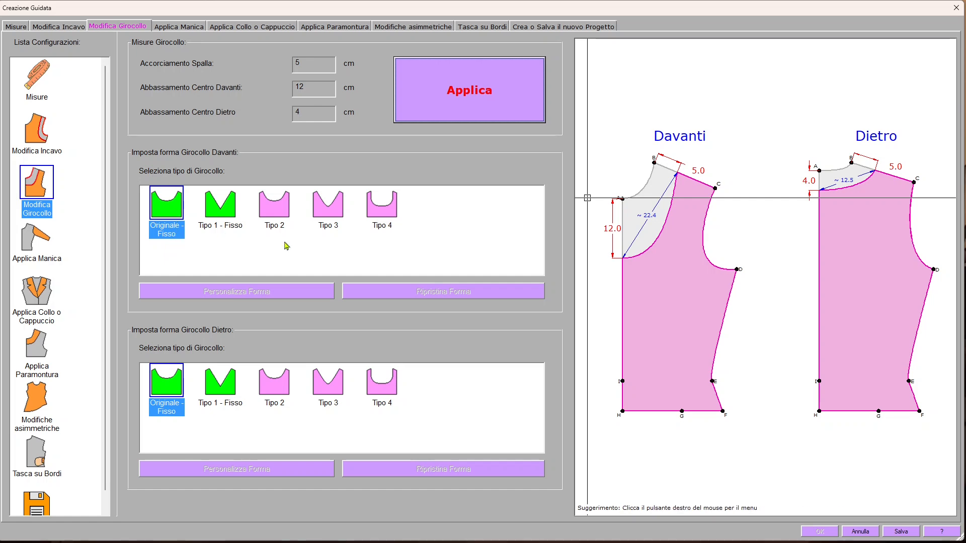
Try the front neckline shapes Tipo 1 to Tipo 4, settle on Tipo 2 and open its shape customization
{"action": "left_click", "coordinate": [217, 212]}
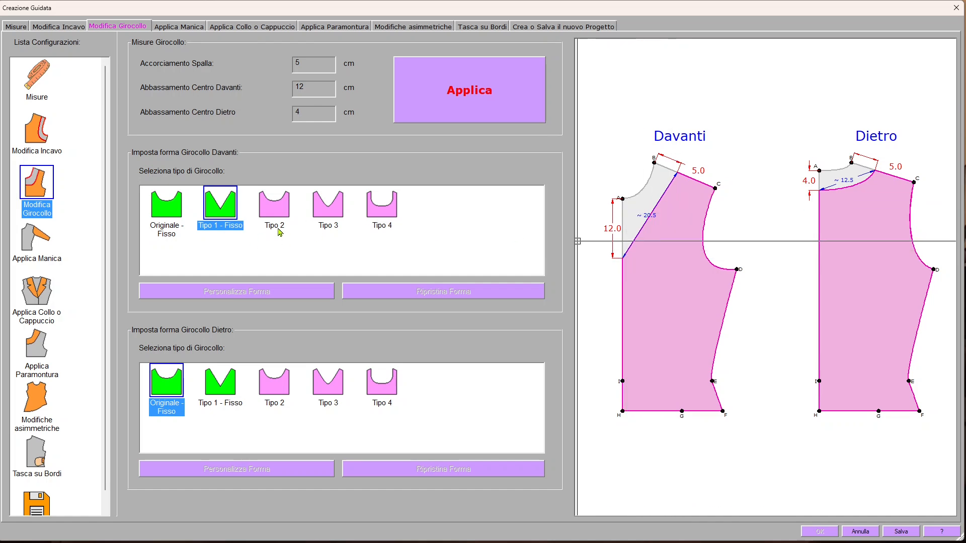
{"action": "left_click", "coordinate": [277, 207]}
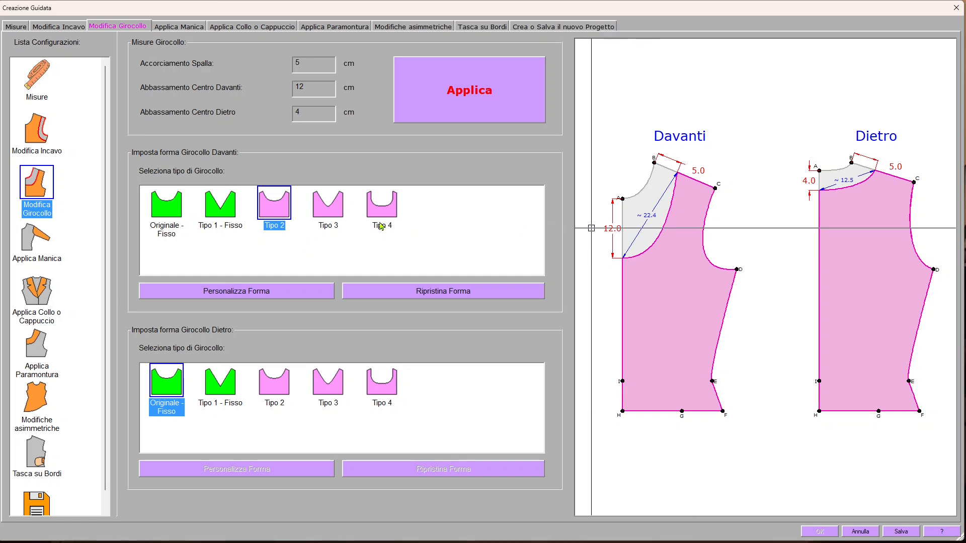
{"action": "left_click", "coordinate": [328, 216]}
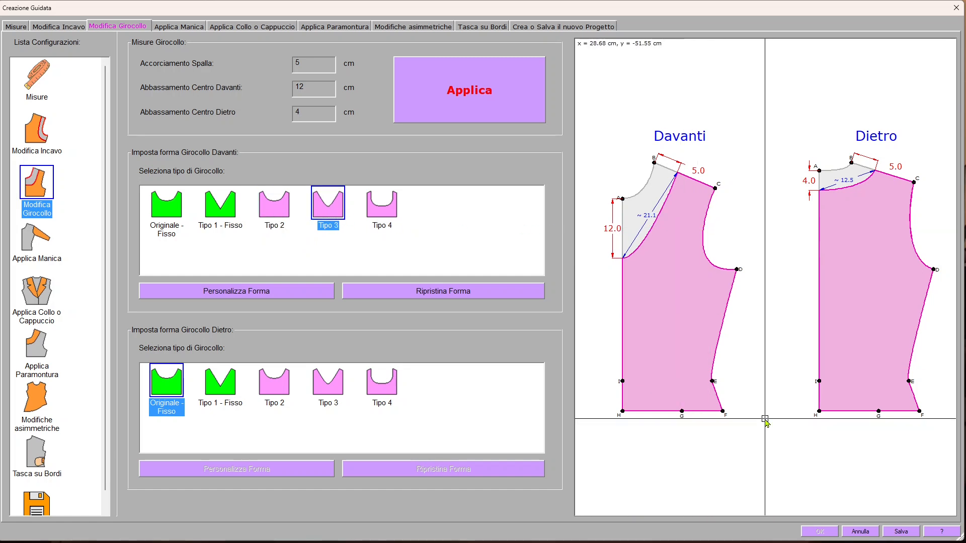
{"action": "left_click", "coordinate": [378, 207]}
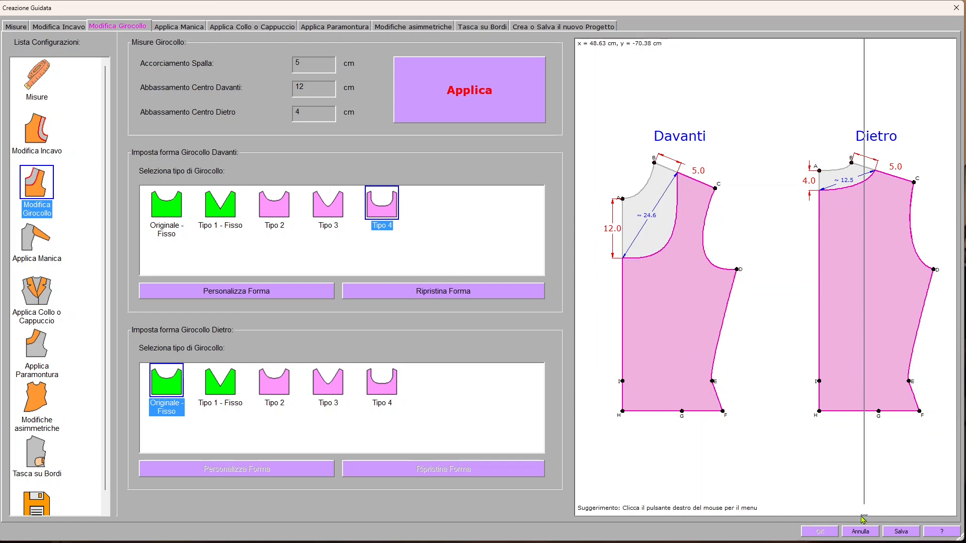
{"action": "left_click", "coordinate": [272, 218]}
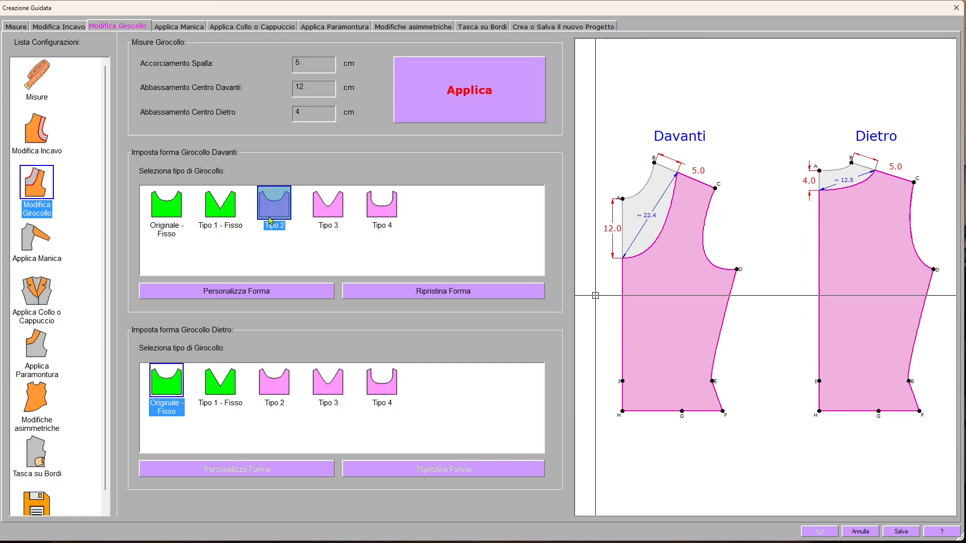
{"action": "left_click", "coordinate": [266, 295]}
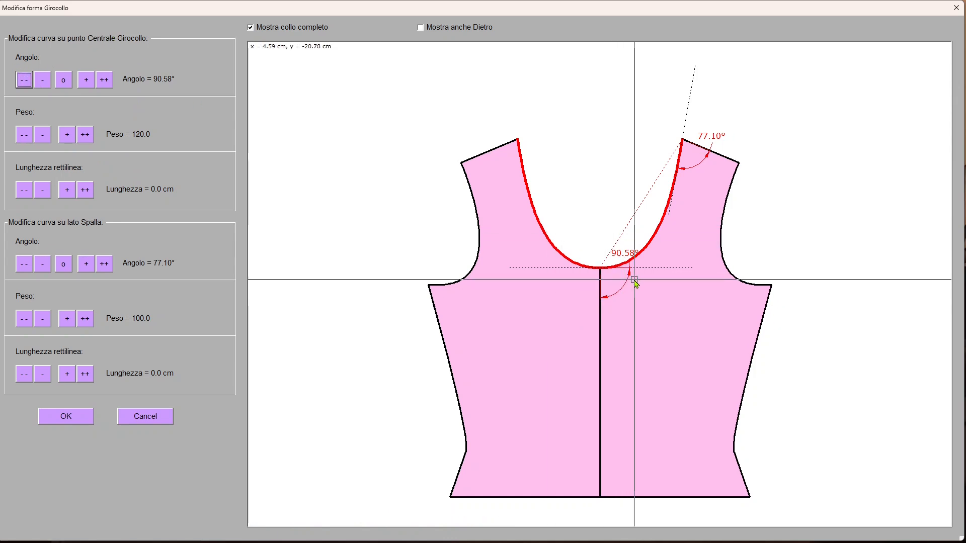
Increase the curve angle at the neckline's central point to 125.33°
{"action": "scroll", "coordinate": [629, 272], "scroll_direction": "up", "scroll_amount": 3}
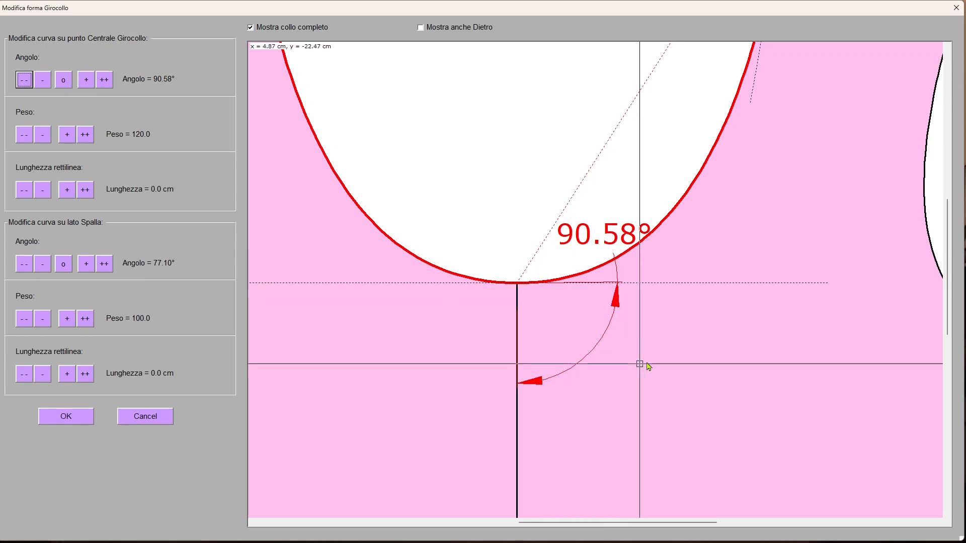
{"action": "scroll", "coordinate": [647, 363], "scroll_direction": "down", "scroll_amount": 3}
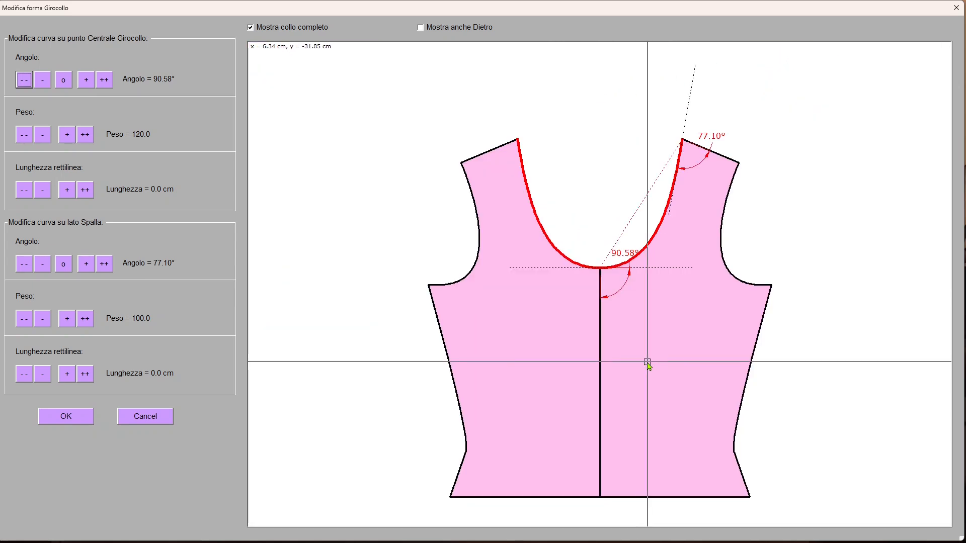
{"action": "left_click", "coordinate": [104, 80]}
{"action": "left_click", "coordinate": [104, 81]}
{"action": "left_click", "coordinate": [104, 80]}
{"action": "left_click", "coordinate": [104, 80]}
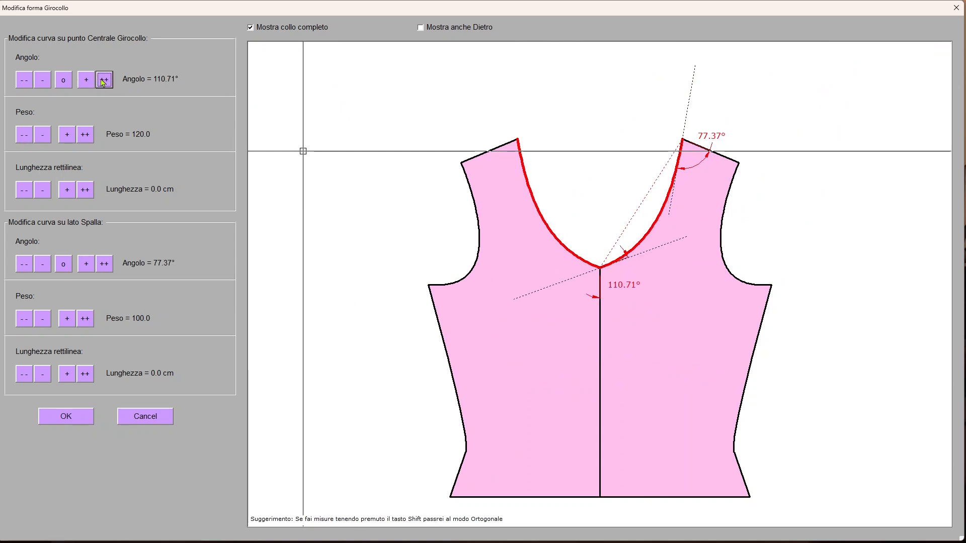
{"action": "left_click", "coordinate": [104, 81]}
{"action": "left_click", "coordinate": [105, 80]}
{"action": "left_click", "coordinate": [104, 81]}
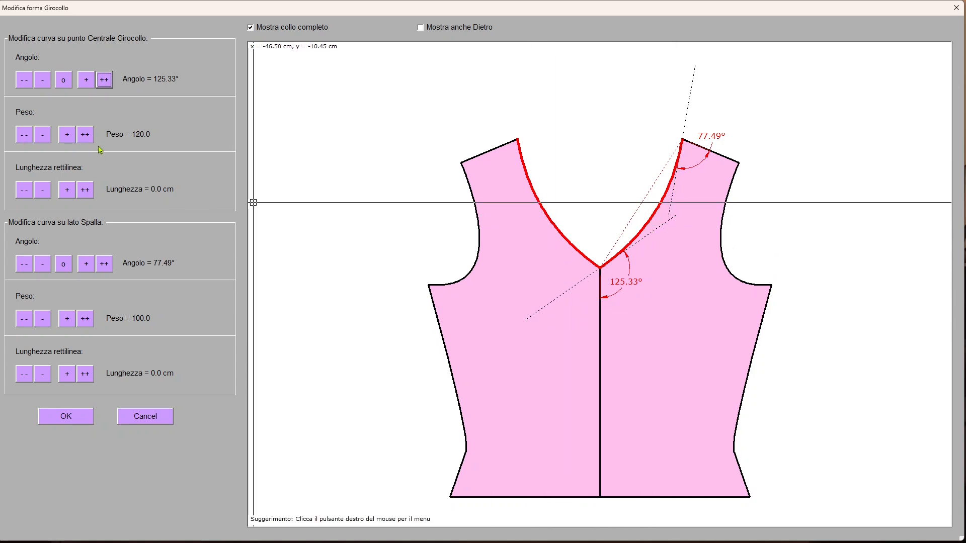
Reduce the curve angle at the neckline's central point to 105.84°
{"action": "left_click", "coordinate": [24, 79]}
{"action": "left_click", "coordinate": [24, 80]}
{"action": "left_click", "coordinate": [24, 79]}
{"action": "left_click", "coordinate": [25, 79]}
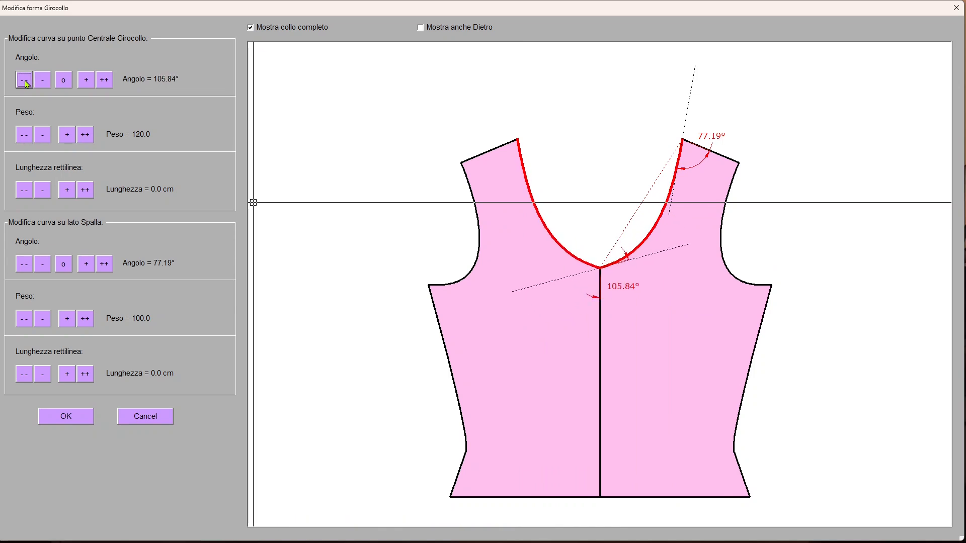
Increase the curve weight (Peso) at the neckline's central point to 230
{"action": "left_click", "coordinate": [85, 134]}
{"action": "left_click", "coordinate": [85, 135]}
{"action": "left_click", "coordinate": [85, 135]}
{"action": "left_click", "coordinate": [85, 134]}
{"action": "left_click", "coordinate": [85, 134]}
{"action": "left_click", "coordinate": [85, 135]}
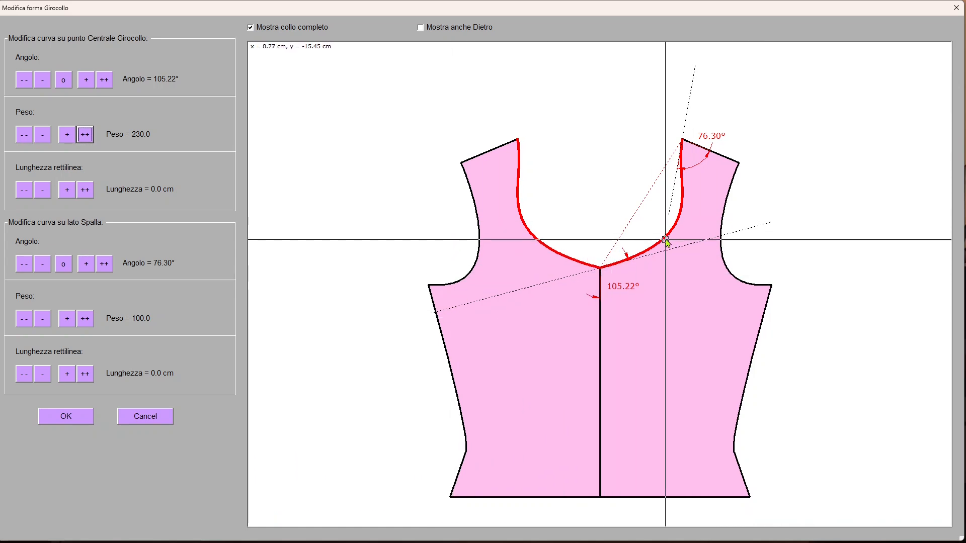
Bring the curve weight (Peso) at the neckline's central point back down to 120
{"action": "left_click", "coordinate": [26, 135]}
{"action": "left_click", "coordinate": [26, 134]}
{"action": "left_click", "coordinate": [26, 134]}
{"action": "left_click", "coordinate": [27, 135]}
{"action": "left_click", "coordinate": [24, 134]}
{"action": "left_click", "coordinate": [25, 135]}
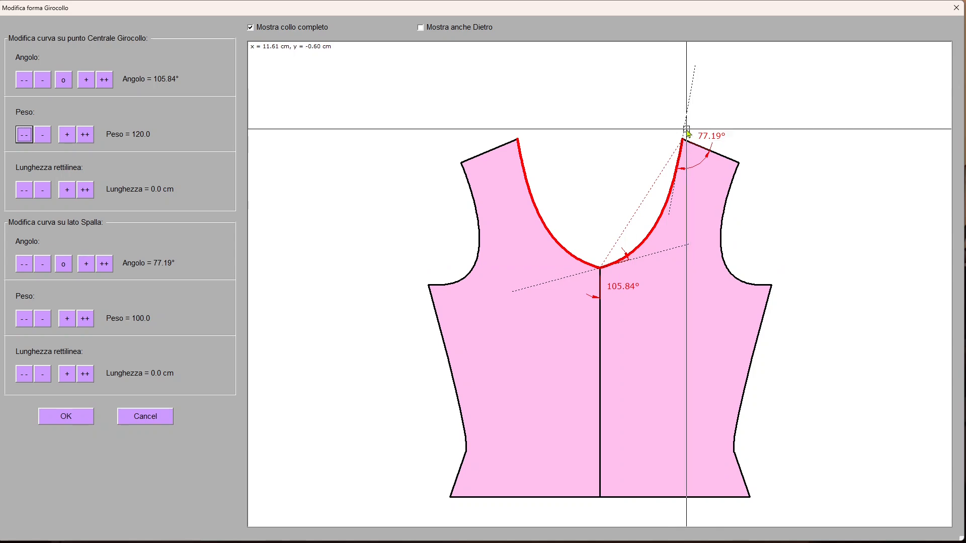
Reduce the neckline curve's angle on the shoulder side to 32.63° and raise its weight there to 180
{"action": "left_click", "coordinate": [24, 265]}
{"action": "left_click", "coordinate": [24, 265]}
{"action": "left_click", "coordinate": [24, 264]}
{"action": "left_click", "coordinate": [24, 264]}
{"action": "left_click", "coordinate": [24, 264]}
{"action": "left_click", "coordinate": [85, 318]}
{"action": "left_click", "coordinate": [85, 319]}
{"action": "left_click", "coordinate": [85, 319]}
{"action": "left_click", "coordinate": [85, 319]}
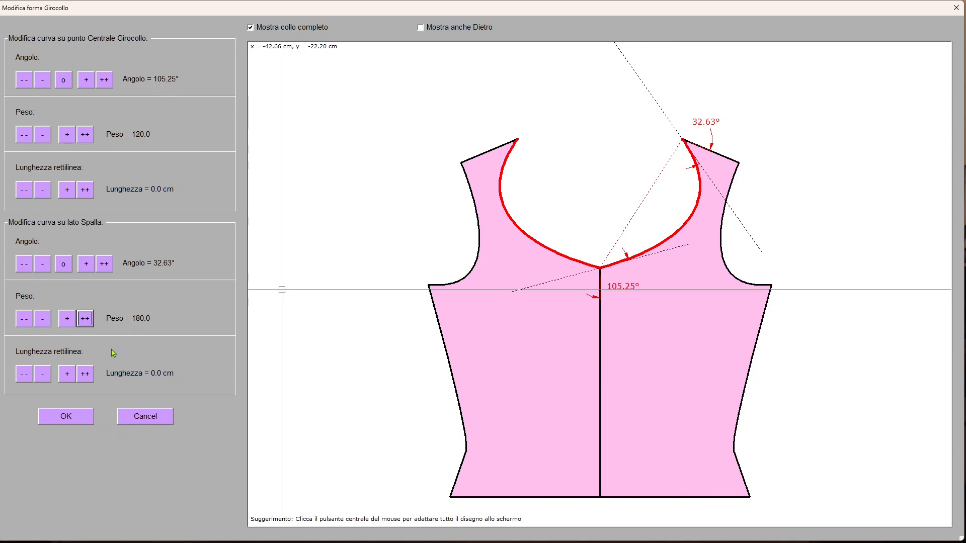
Try a straight length of 3.5 cm on the shoulder side of the neckline, and reset it to 0 cm
{"action": "left_click", "coordinate": [85, 374]}
{"action": "left_click", "coordinate": [85, 374]}
{"action": "left_click", "coordinate": [86, 374]}
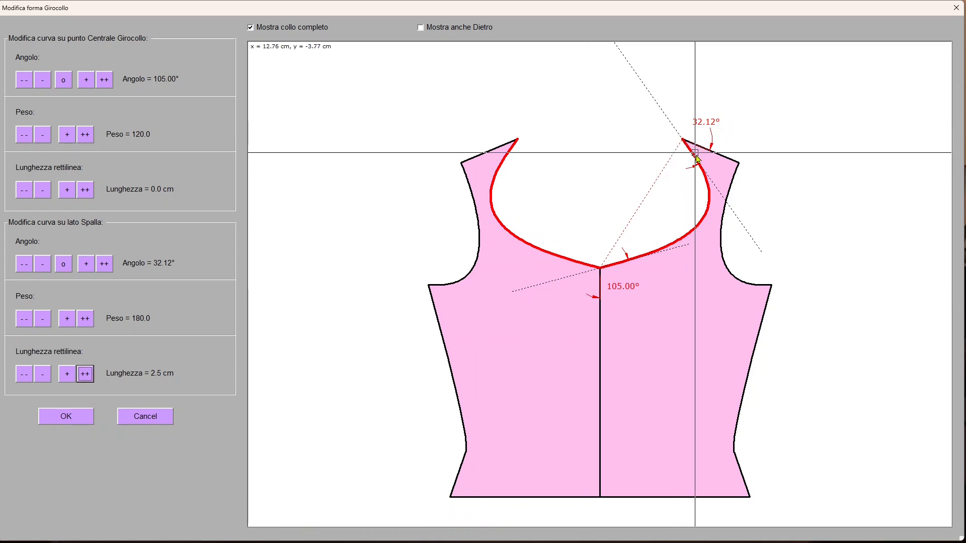
{"action": "scroll", "coordinate": [693, 153], "scroll_direction": "up", "scroll_amount": 2}
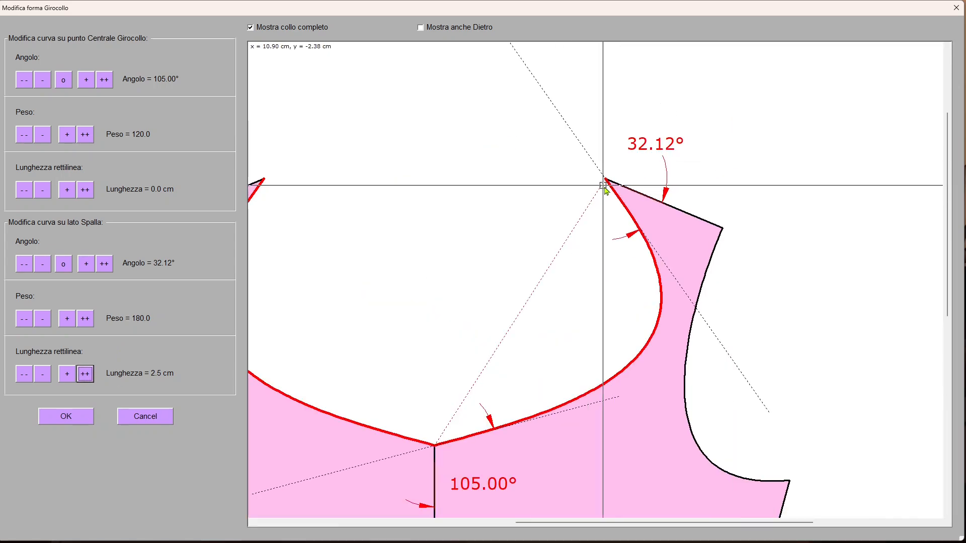
{"action": "left_click", "coordinate": [86, 375]}
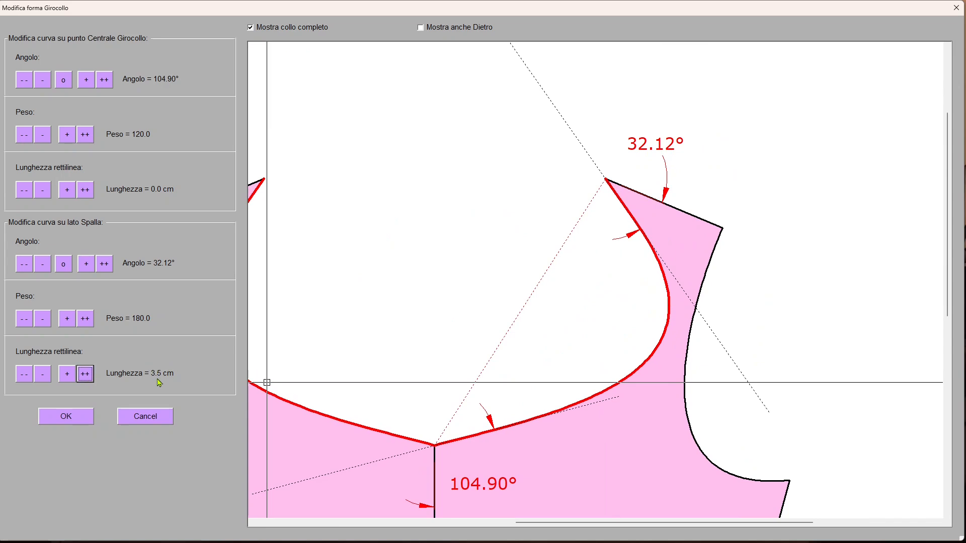
{"action": "left_click", "coordinate": [24, 375]}
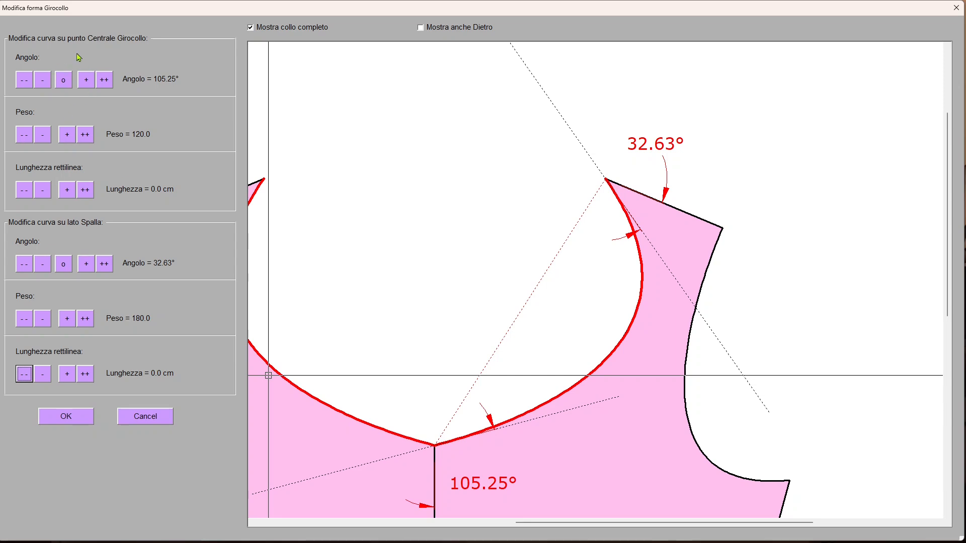
Raise the curve angle at the neckline's central point to 119.70°
{"action": "scroll", "coordinate": [661, 287], "scroll_direction": "down", "scroll_amount": 2}
{"action": "scroll", "coordinate": [663, 284], "scroll_direction": "up", "scroll_amount": 1}
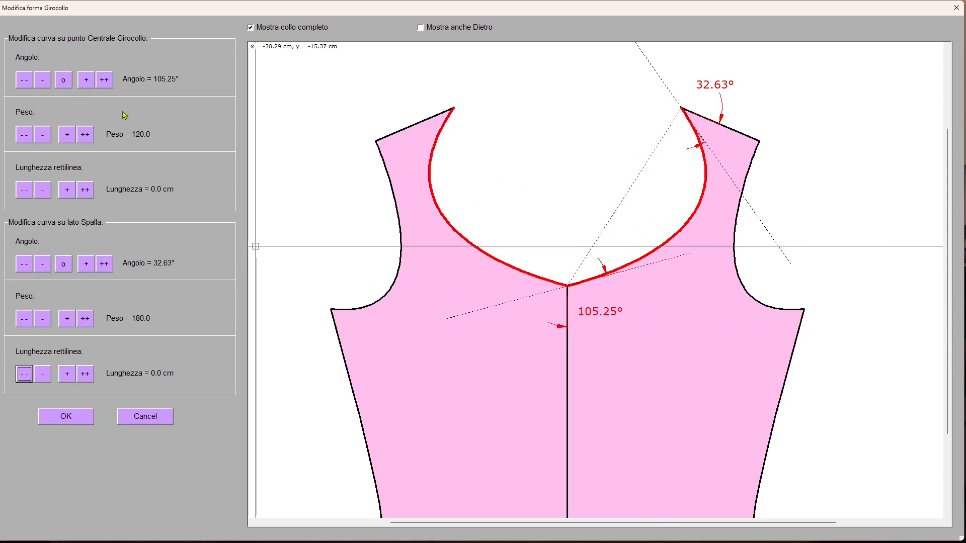
{"action": "left_click", "coordinate": [108, 80]}
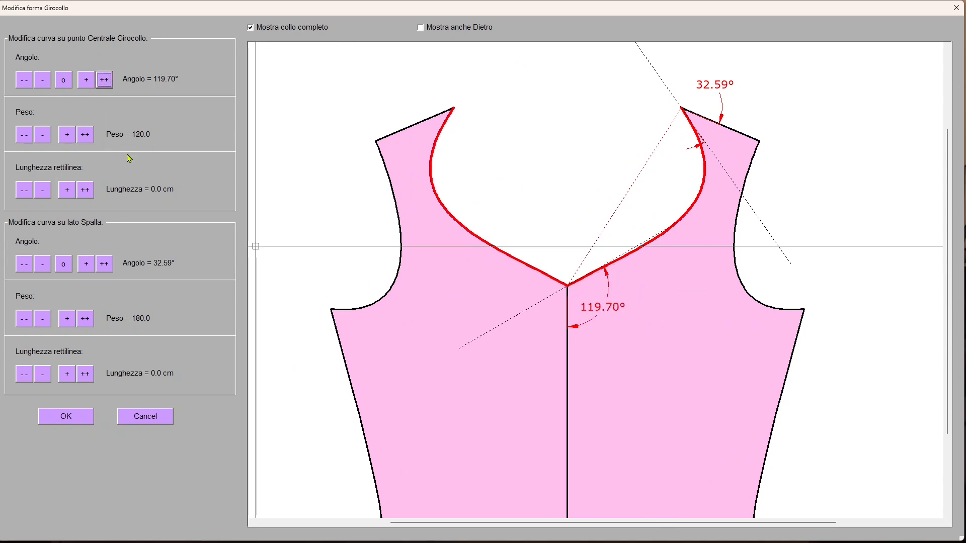
Reduce the curve weight (Peso) at the neckline's central point to 0
{"action": "left_click", "coordinate": [27, 139]}
{"action": "left_click", "coordinate": [27, 140]}
{"action": "left_click", "coordinate": [29, 140]}
{"action": "left_click", "coordinate": [29, 141]}
{"action": "left_click", "coordinate": [29, 141]}
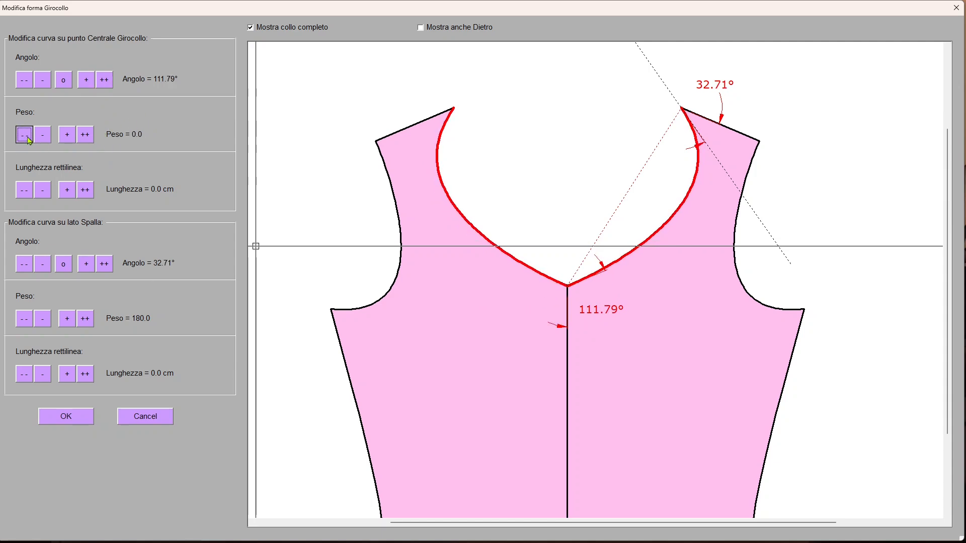
Raise the curve angle at the front neckline's central point to 133.79° with a weight (Peso) of 40, and accept the shape
{"action": "left_click", "coordinate": [103, 82]}
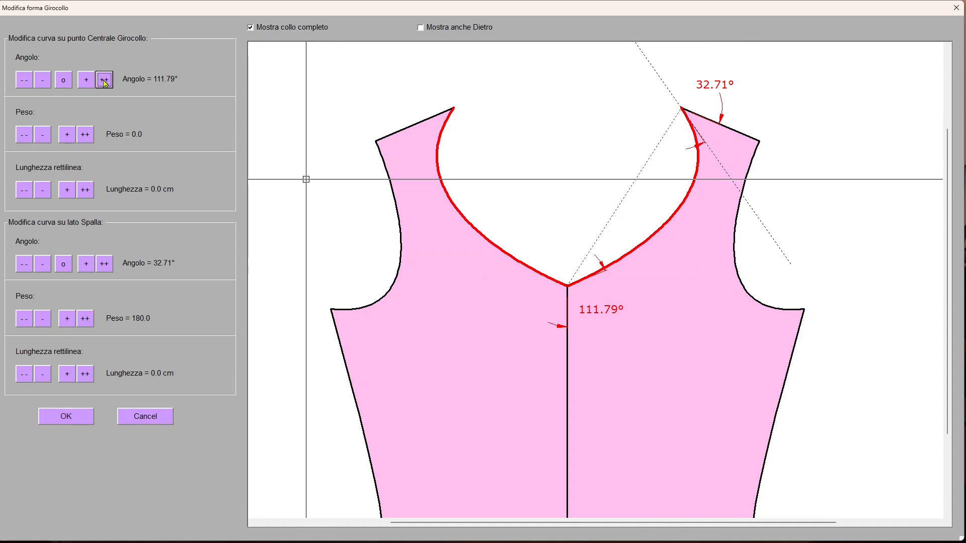
{"action": "left_click", "coordinate": [86, 136]}
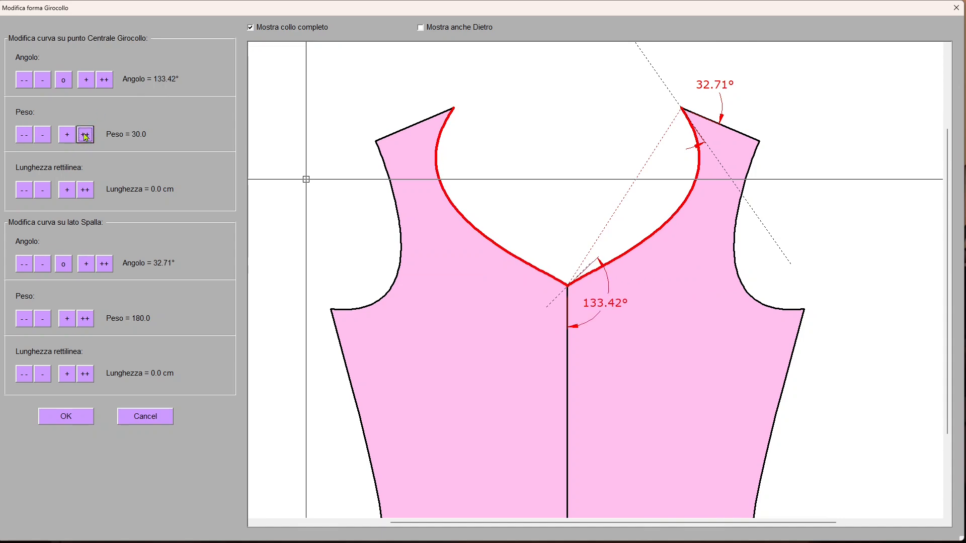
{"action": "left_click", "coordinate": [88, 137]}
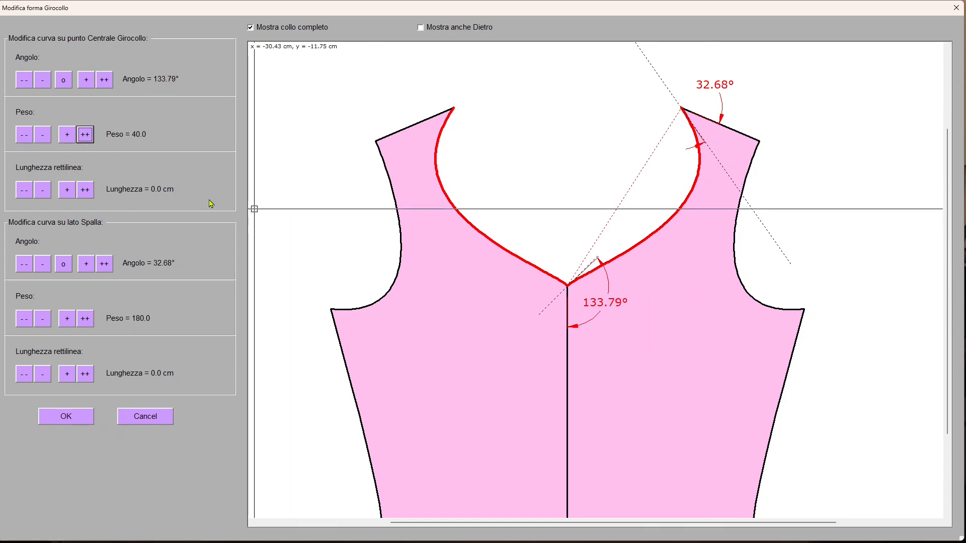
{"action": "left_click", "coordinate": [77, 420]}
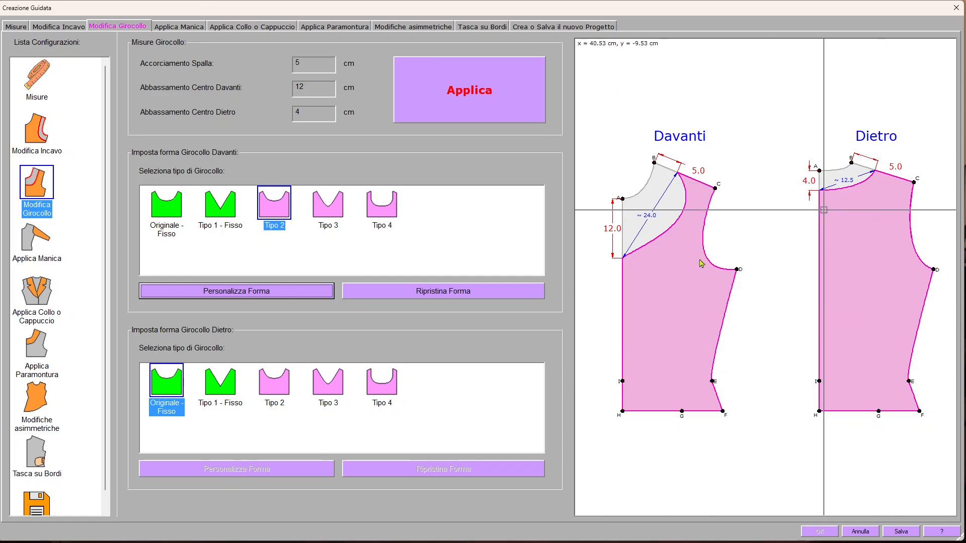
Try the back neckline types from Tipo 1 - Fisso to Tipo 4, and open the shape customization for Tipo 2
{"action": "left_click", "coordinate": [223, 390]}
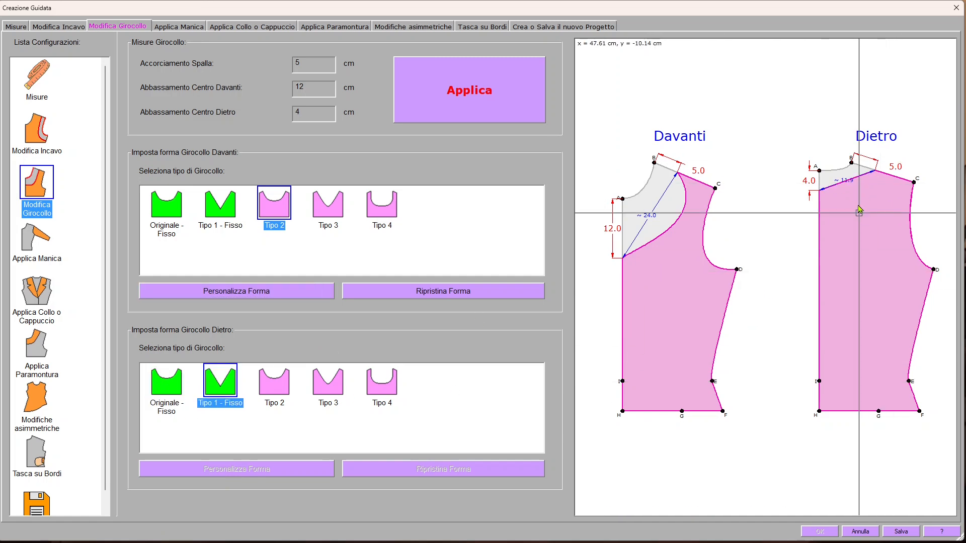
{"action": "scroll", "coordinate": [830, 193], "scroll_direction": "up", "scroll_amount": 3}
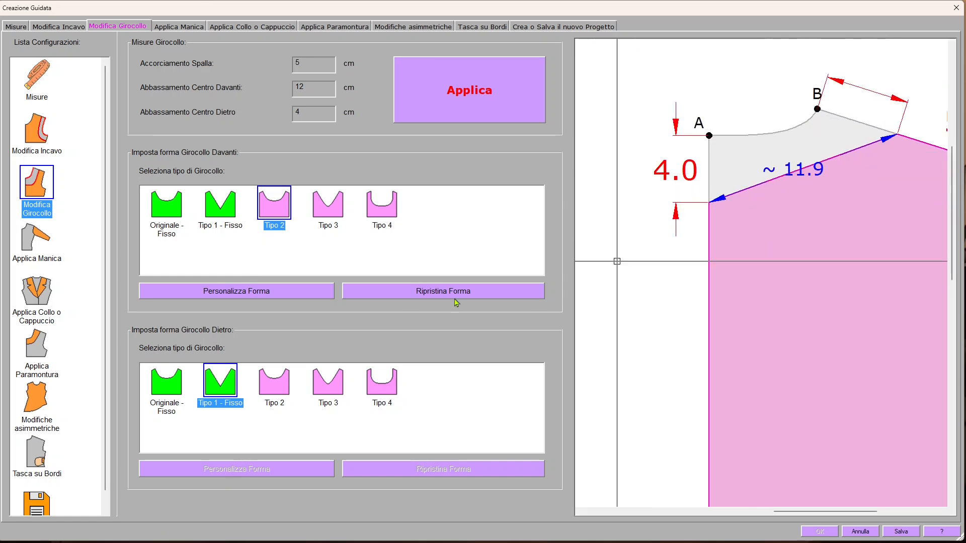
{"action": "left_click", "coordinate": [275, 385]}
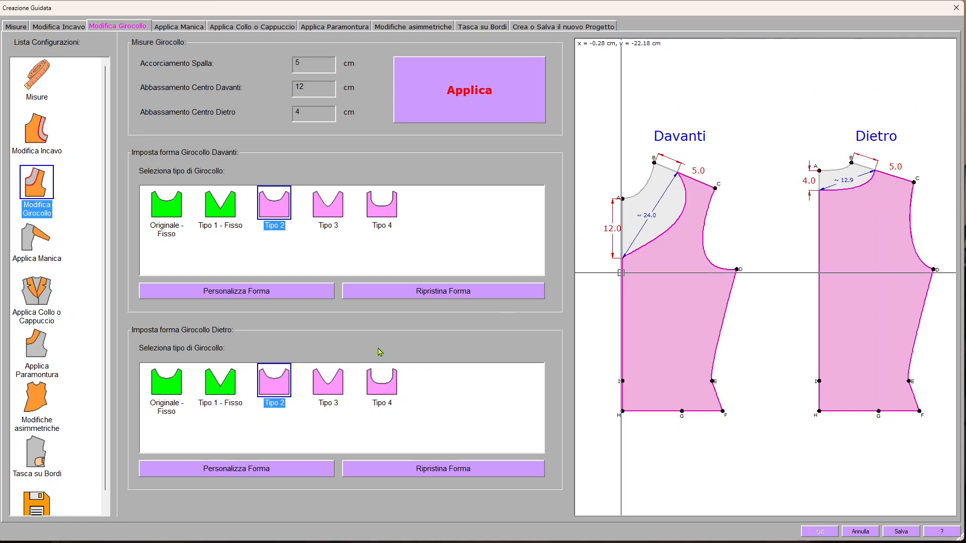
{"action": "left_click", "coordinate": [328, 388]}
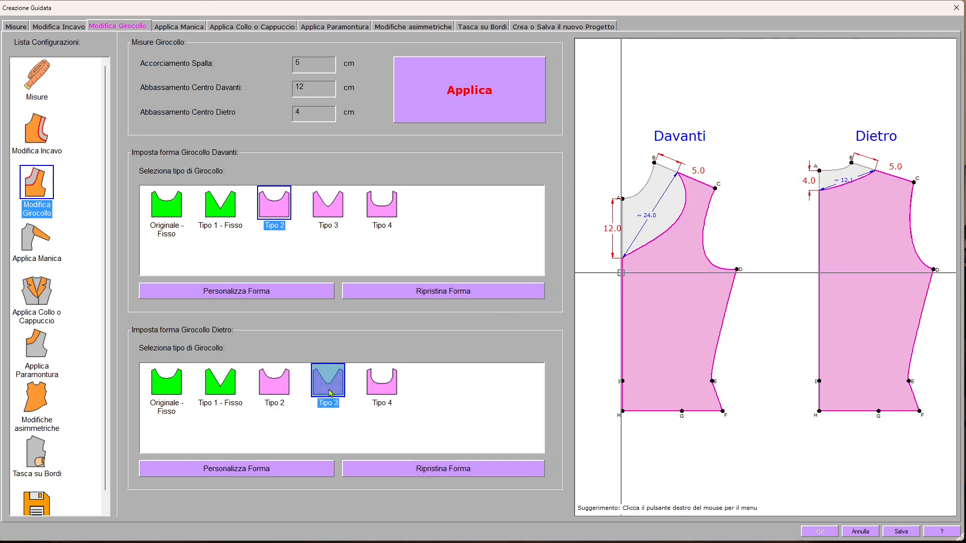
{"action": "left_click", "coordinate": [384, 388]}
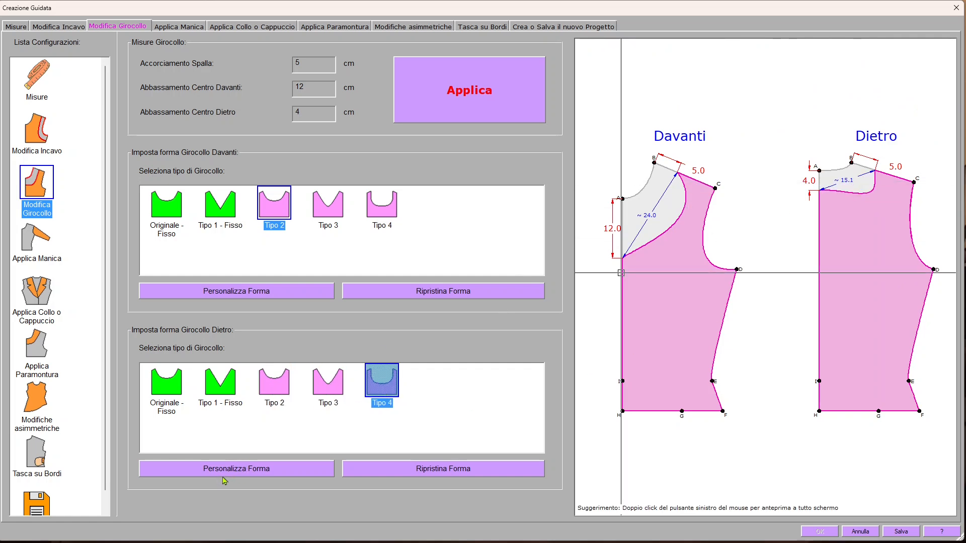
{"action": "left_click", "coordinate": [312, 468]}
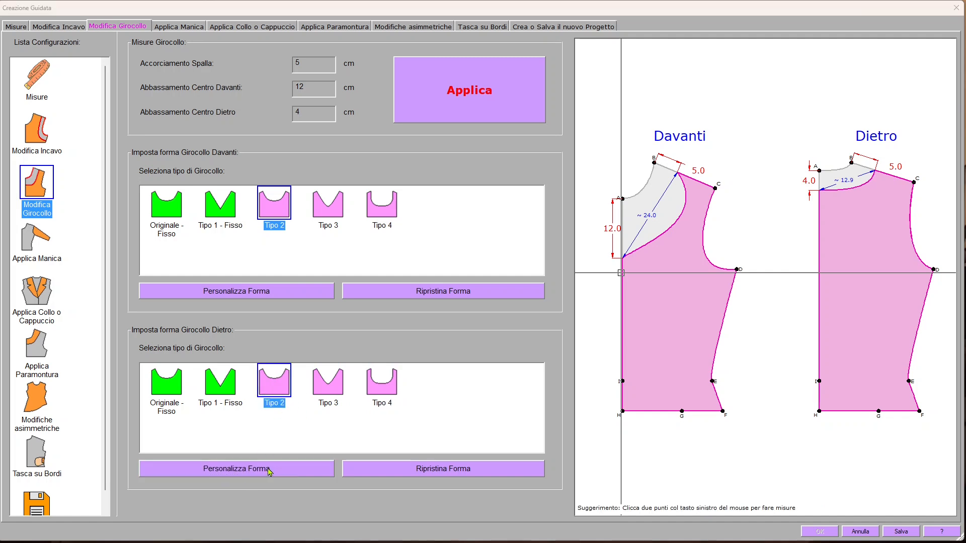